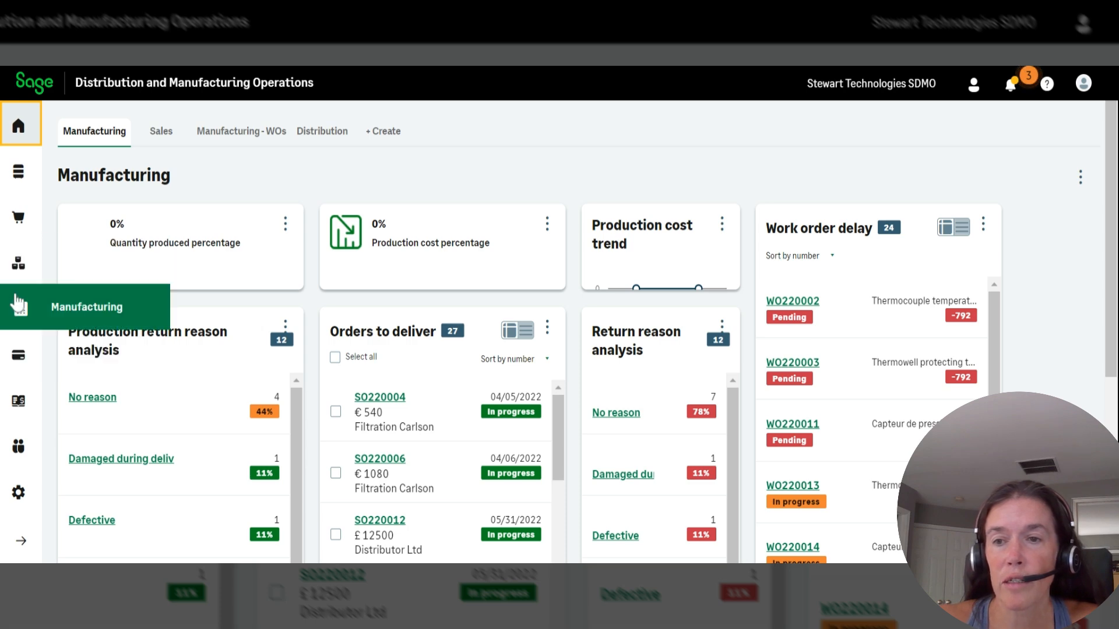
Open the MRP synchronization page in the stock reordering functions to view the synchronization types.
left_click(106, 278)
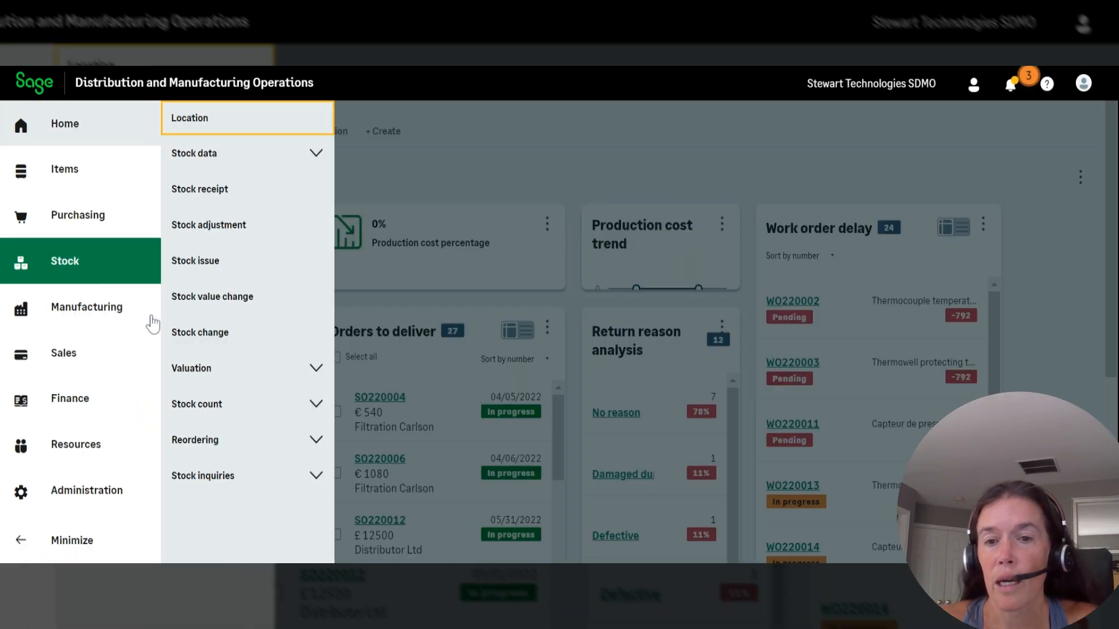
left_click(210, 442)
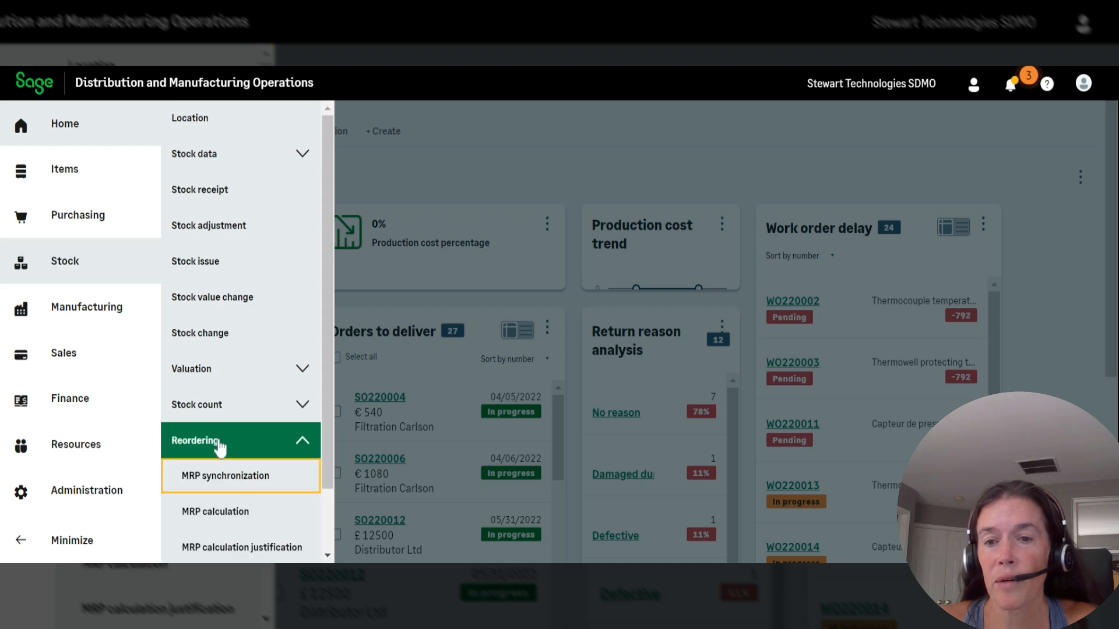
left_click(239, 493)
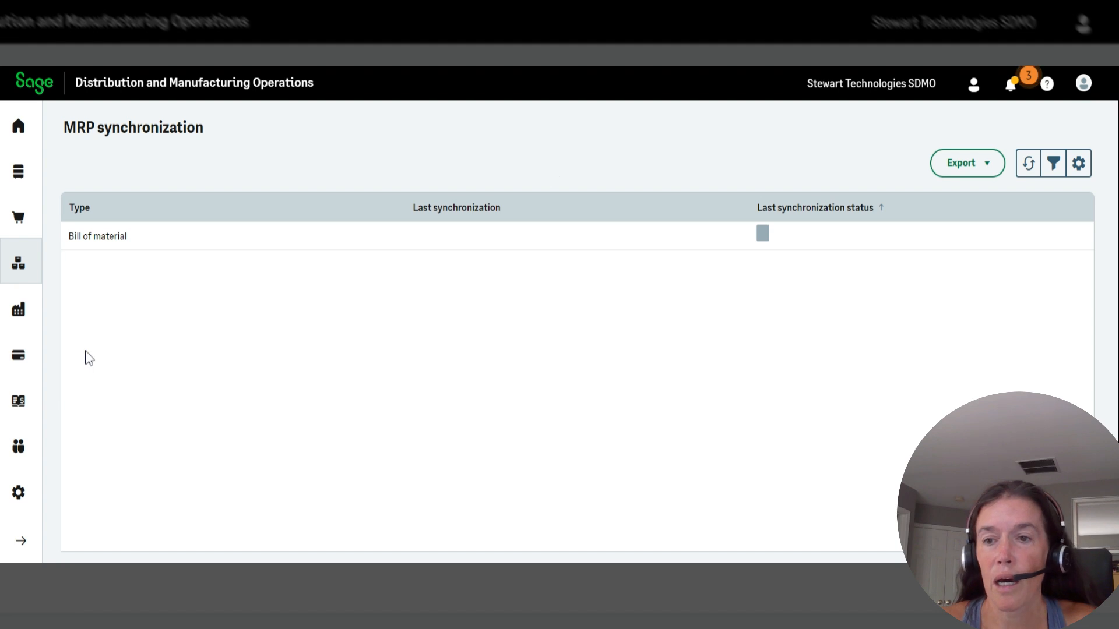
Go to the MRP calculation results and start a new calculation request with the description "Acme".
left_click(21, 265)
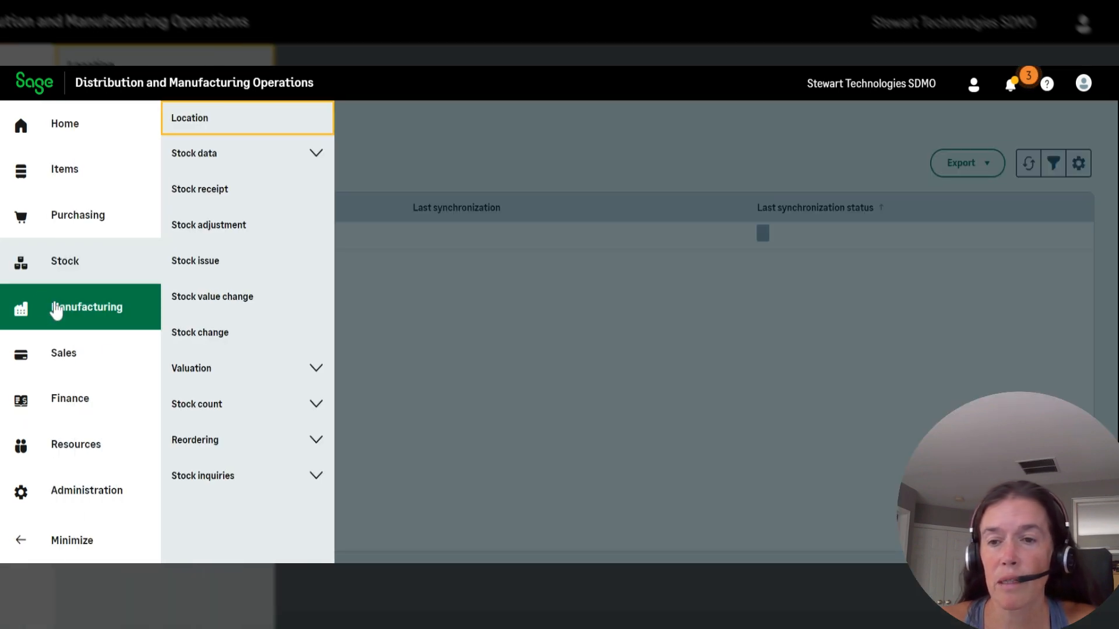
left_click(232, 439)
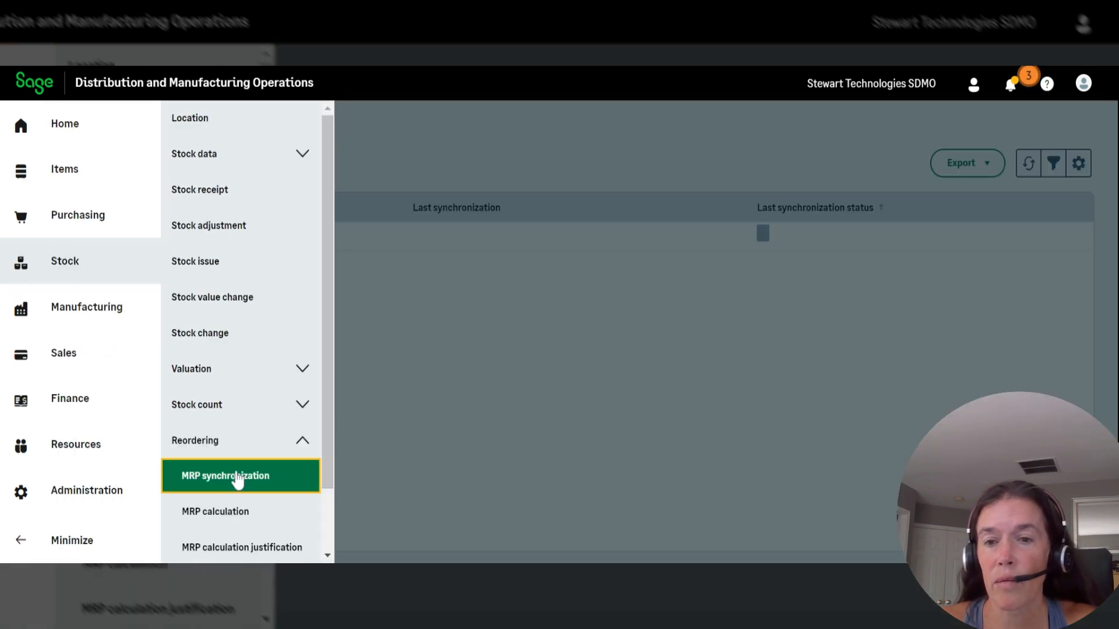
left_click(237, 512)
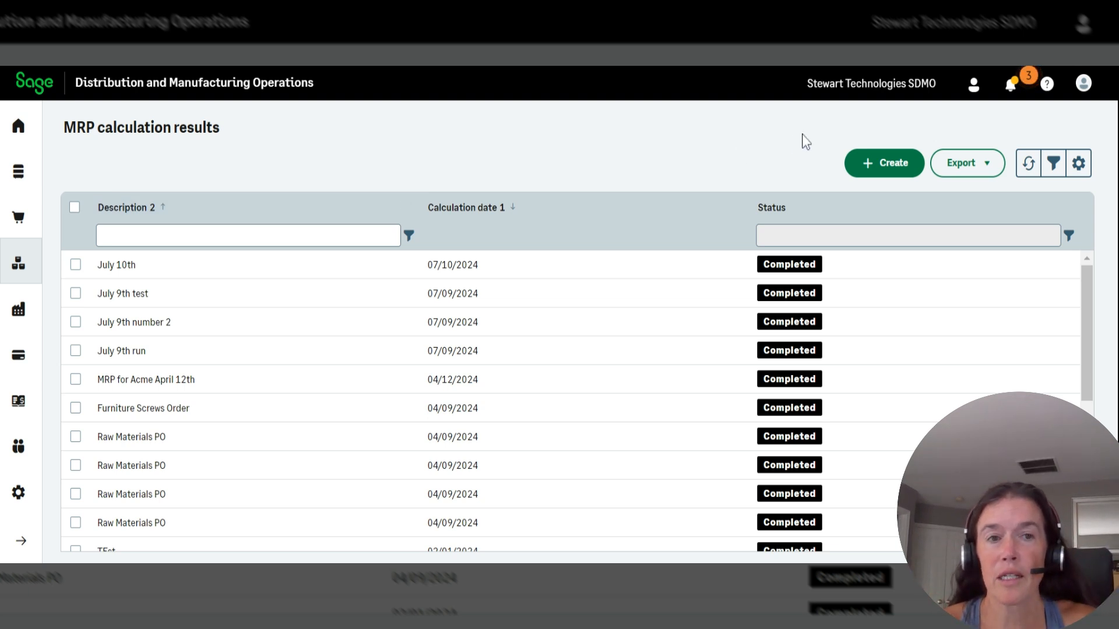
left_click(905, 172)
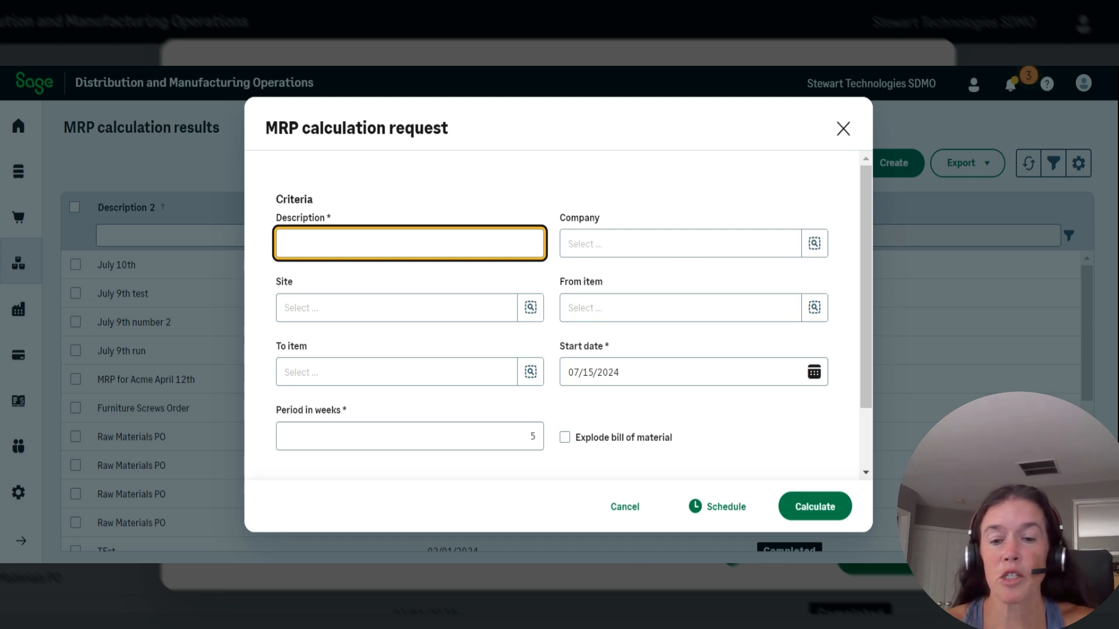
type("Ac")
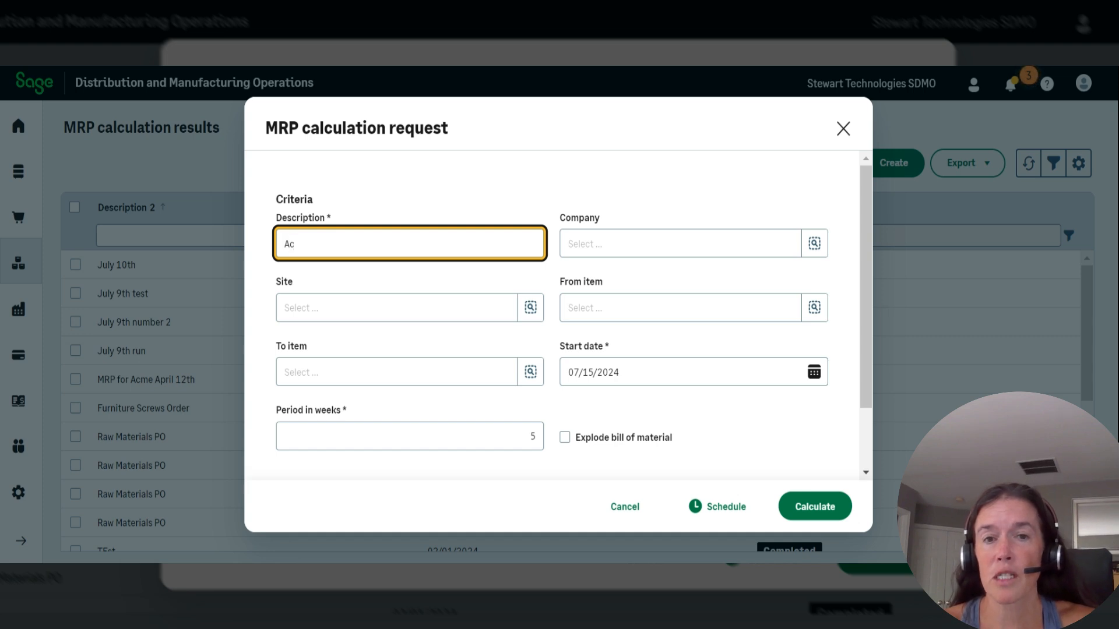
type("me")
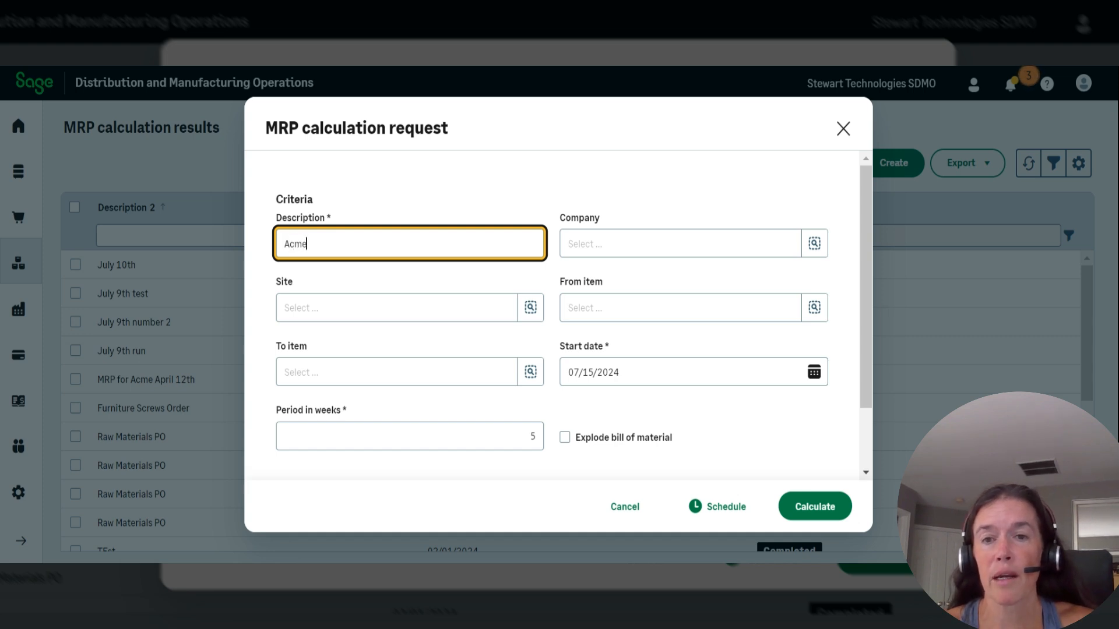
Set the company of the MRP calculation request to ACME Furniture Company.
left_click(813, 243)
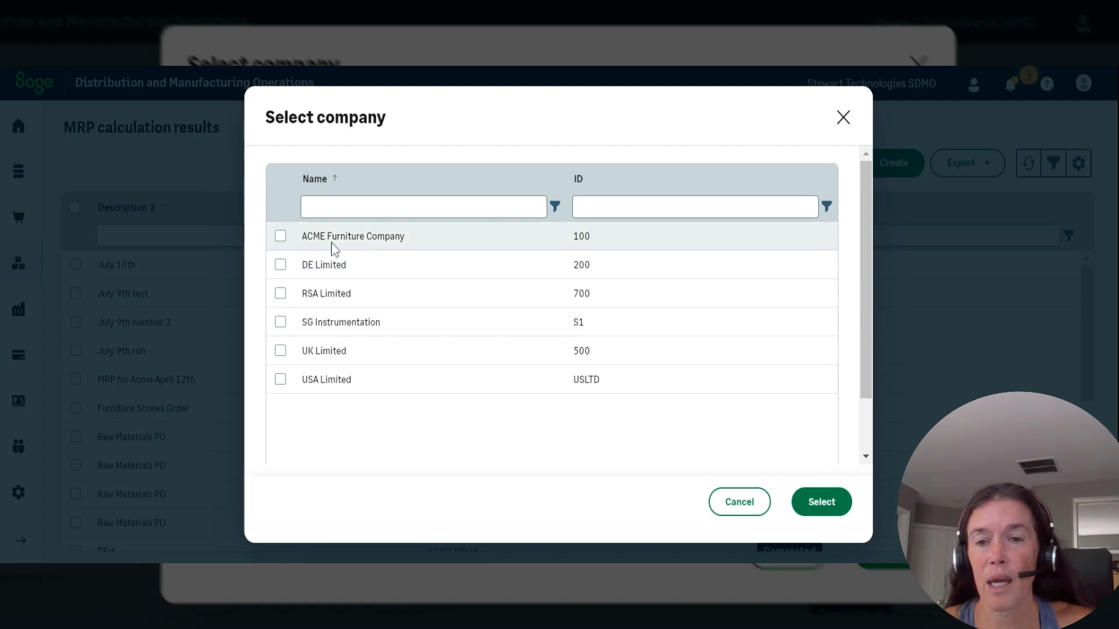
left_click(280, 237)
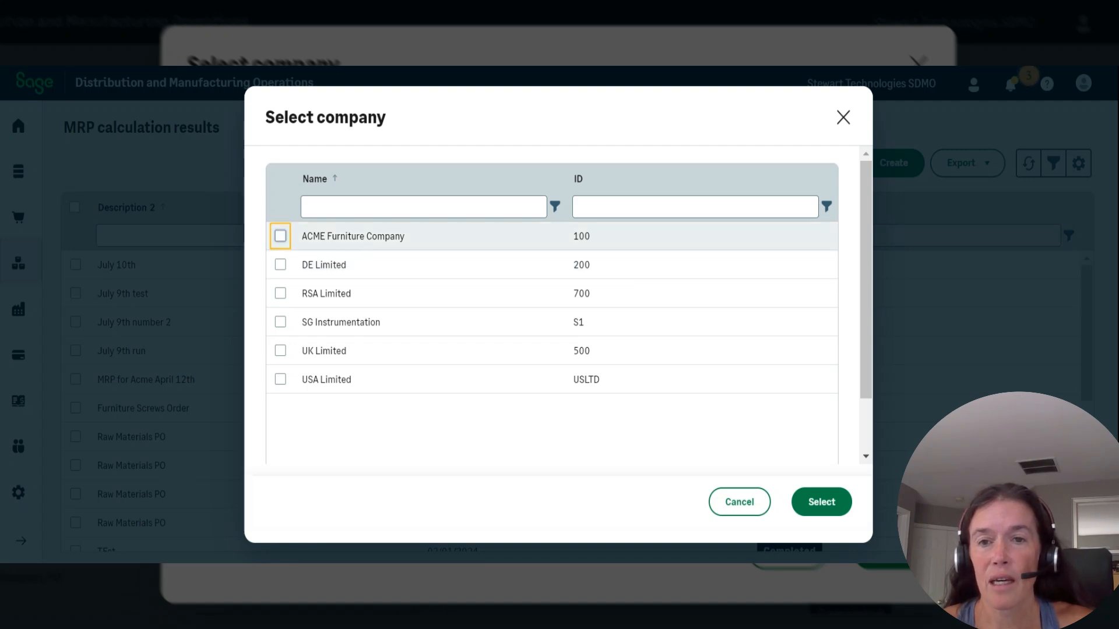
left_click(830, 504)
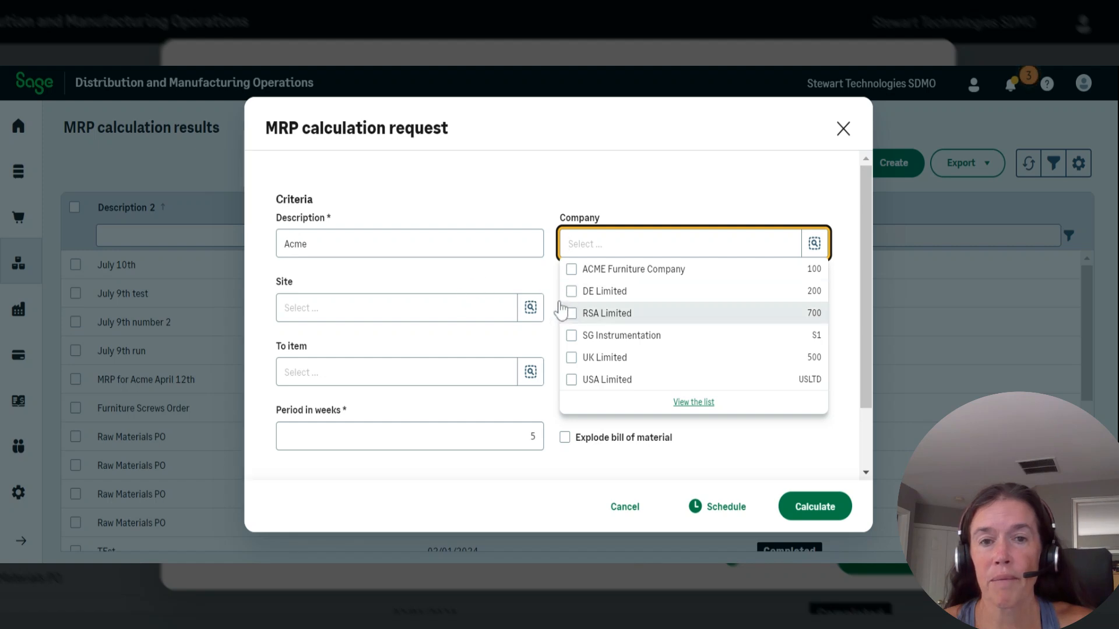
left_click(571, 270)
left_click(499, 280)
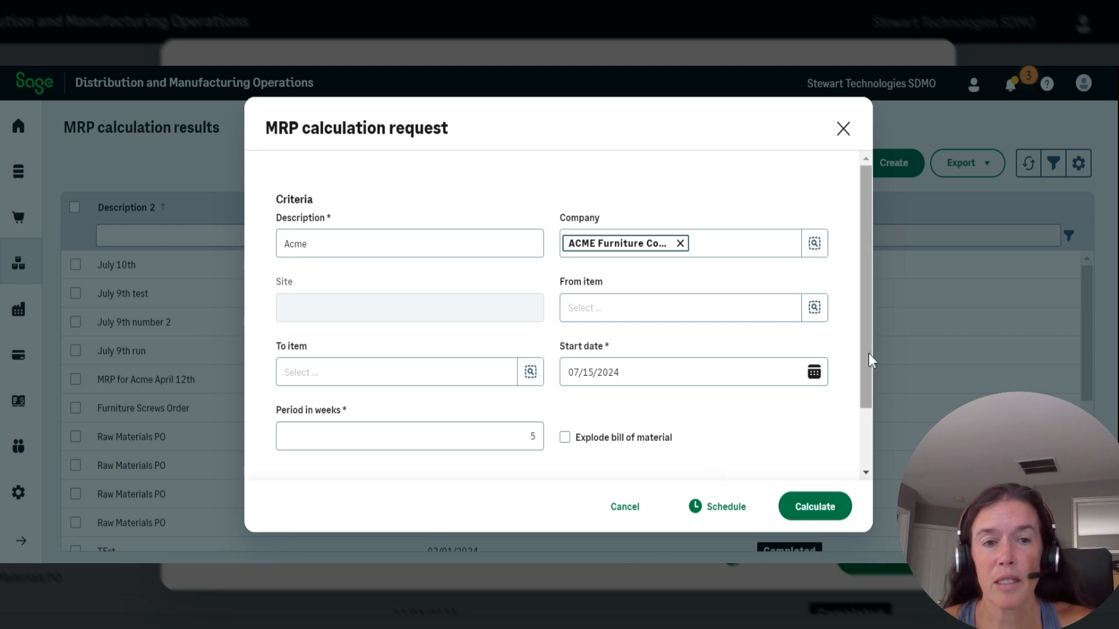
Run the Acme MRP calculation without changing the remaining criteria and open its results.
left_click_drag(869, 353, 868, 443)
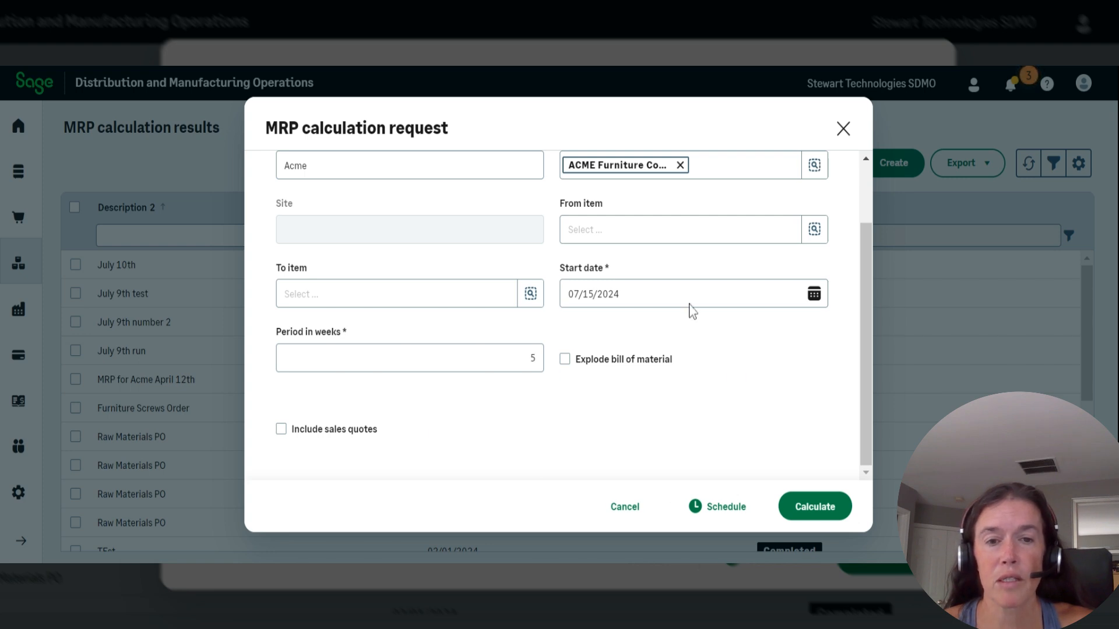
left_click(804, 507)
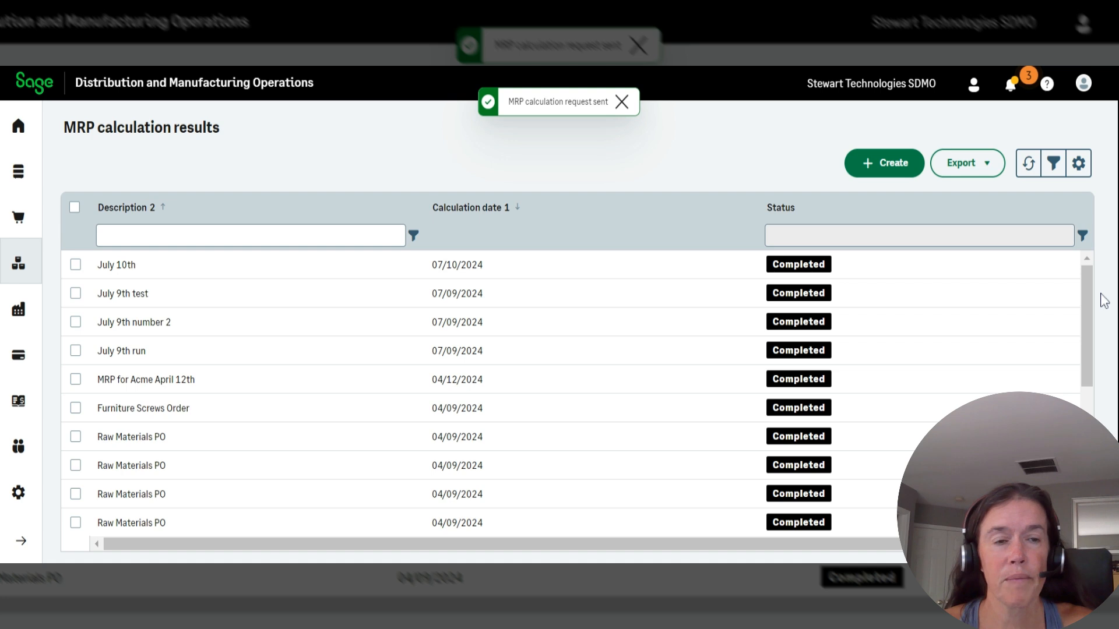
left_click_drag(1025, 161, 1030, 159)
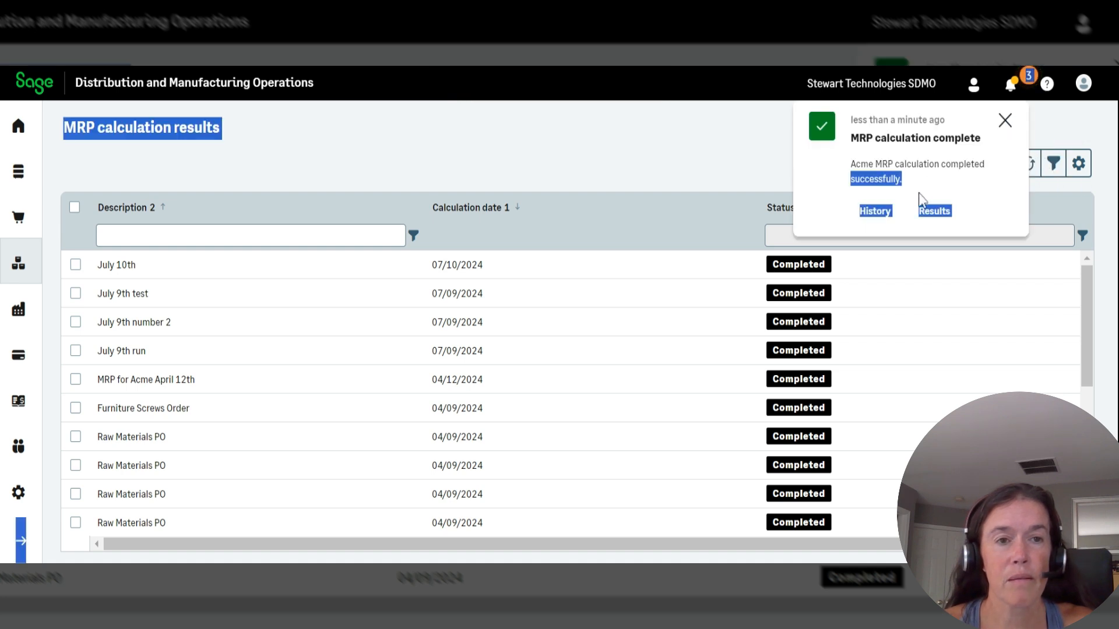
left_click(935, 214)
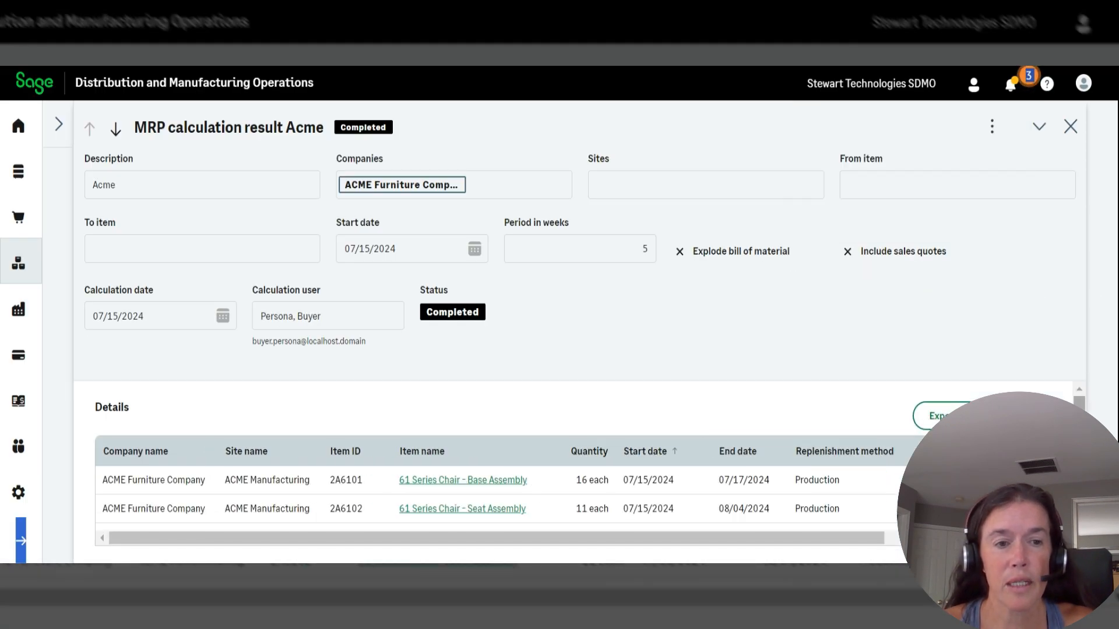
Create a planned work order for the 61 Series Chair from its MRP result line, keeping the suggested quantity and start date.
left_click_drag(1078, 431, 1079, 435)
scroll(496, 489, "down", 1)
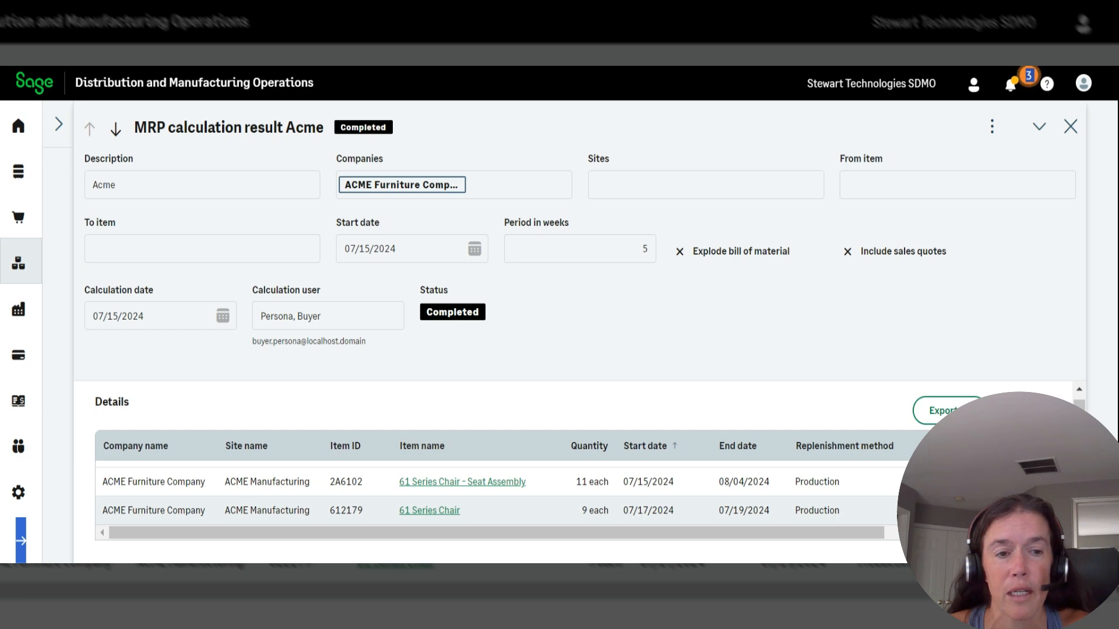
left_click(1031, 510)
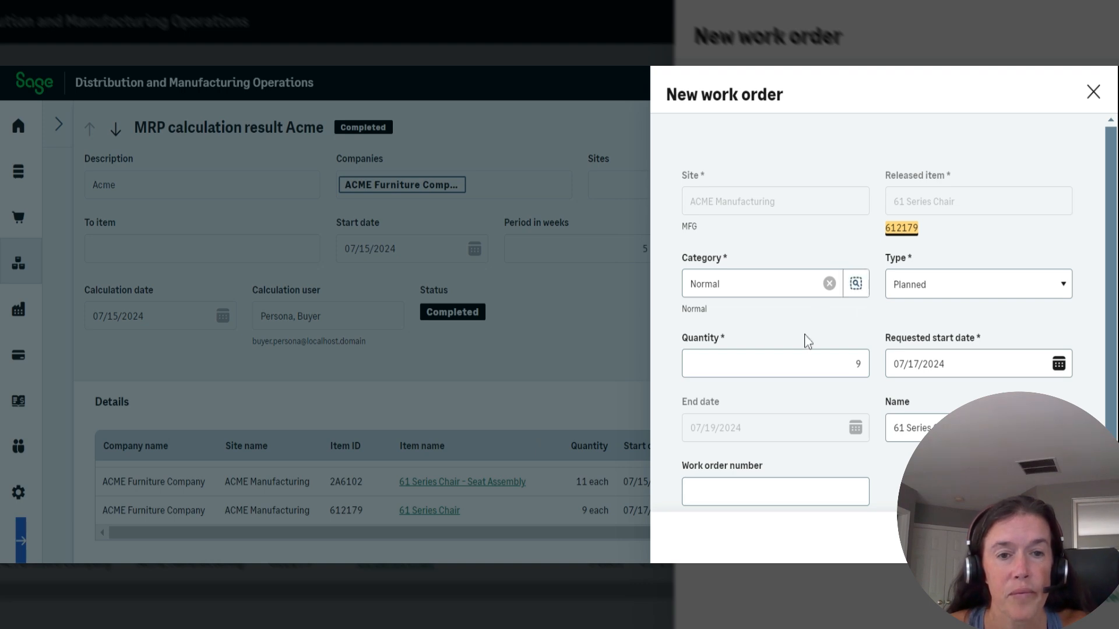
left_click(804, 363)
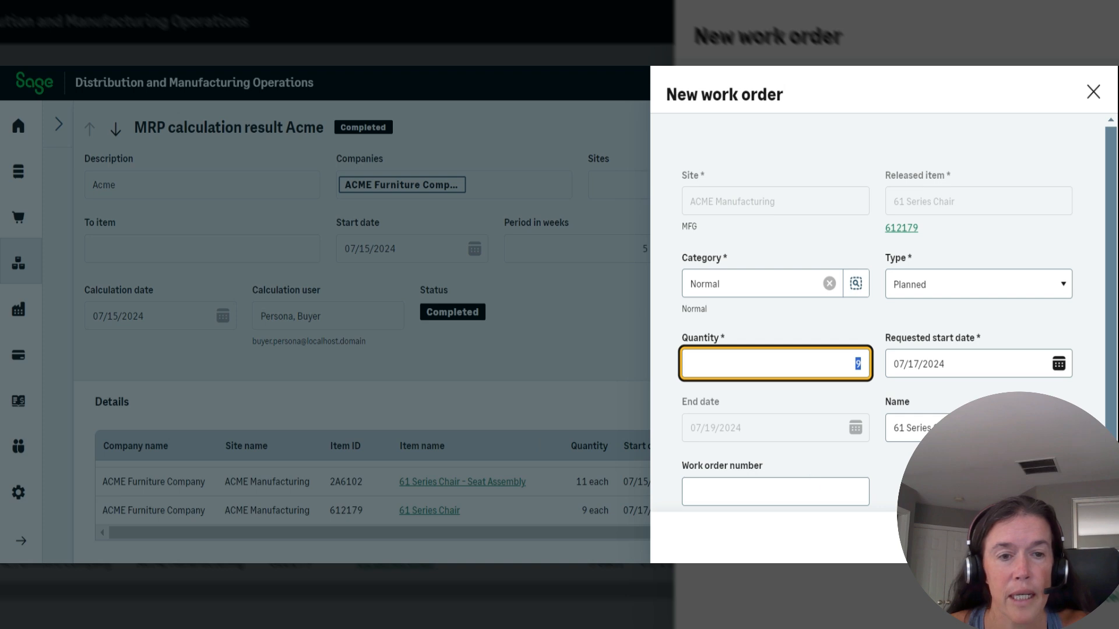
left_click_drag(1100, 429, 1100, 492)
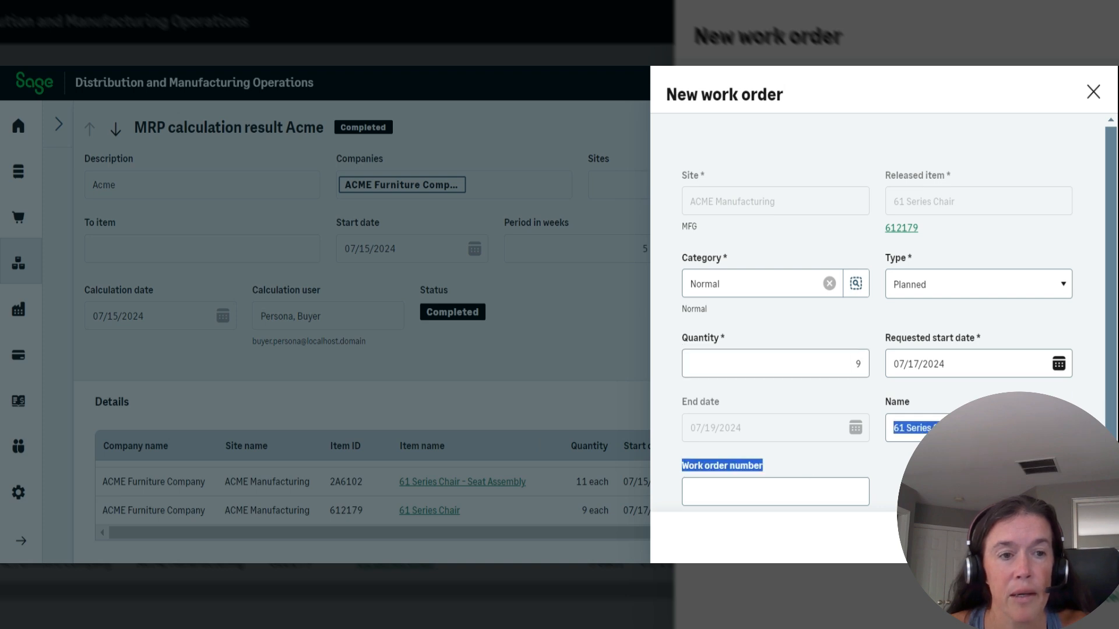
left_click(1058, 537)
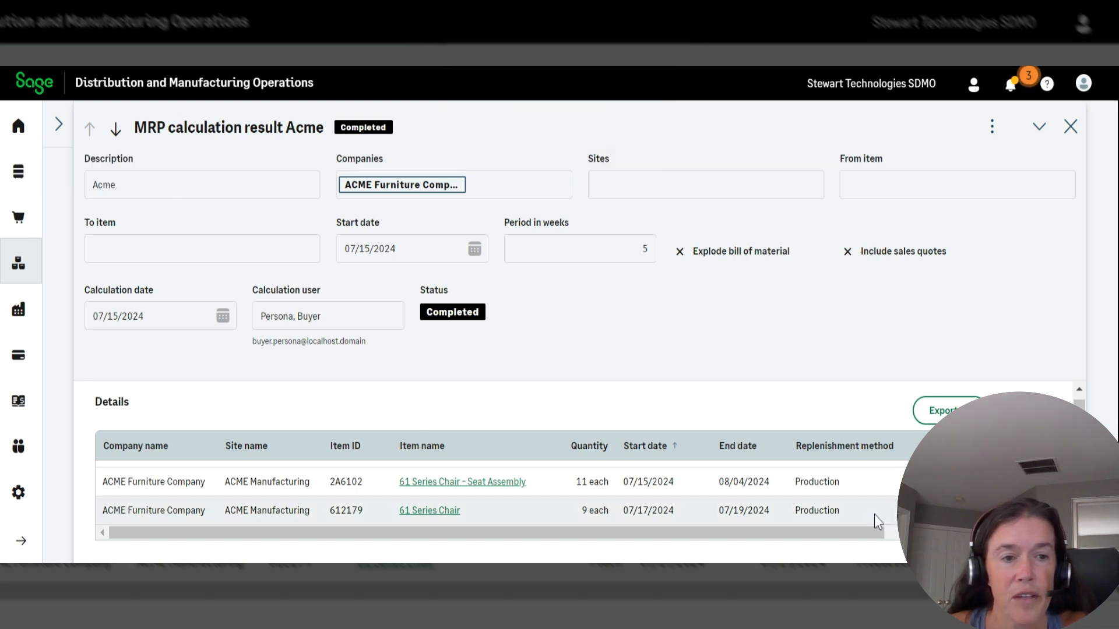
Check the remaining lines of the Acme MRP result and go to Work order planning.
scroll(500, 493, "up", 1)
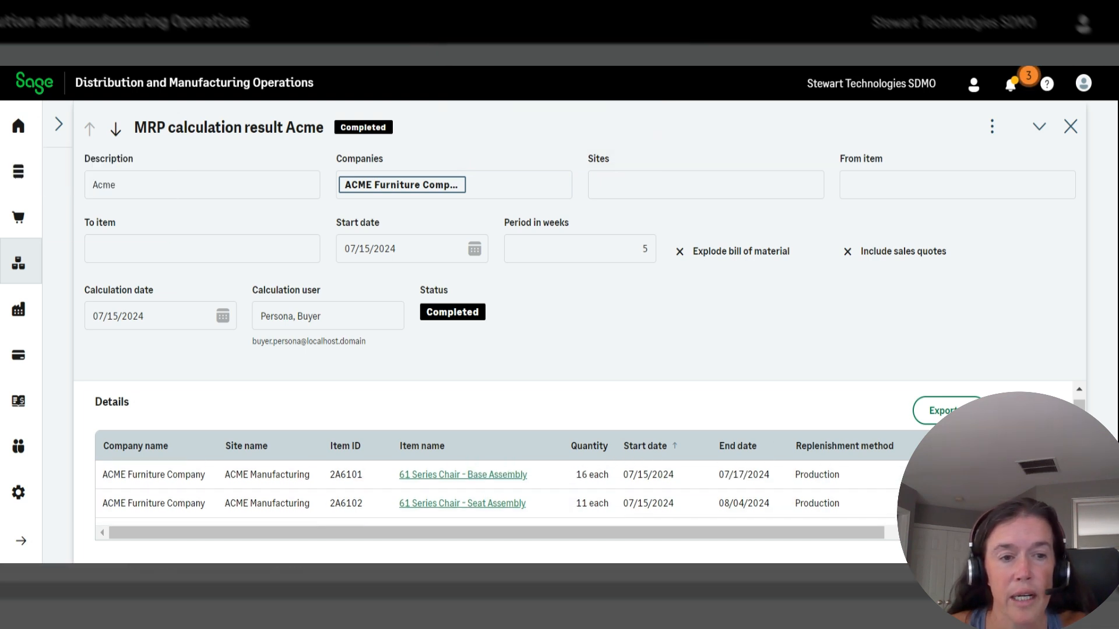
scroll(500, 495, "down", 1)
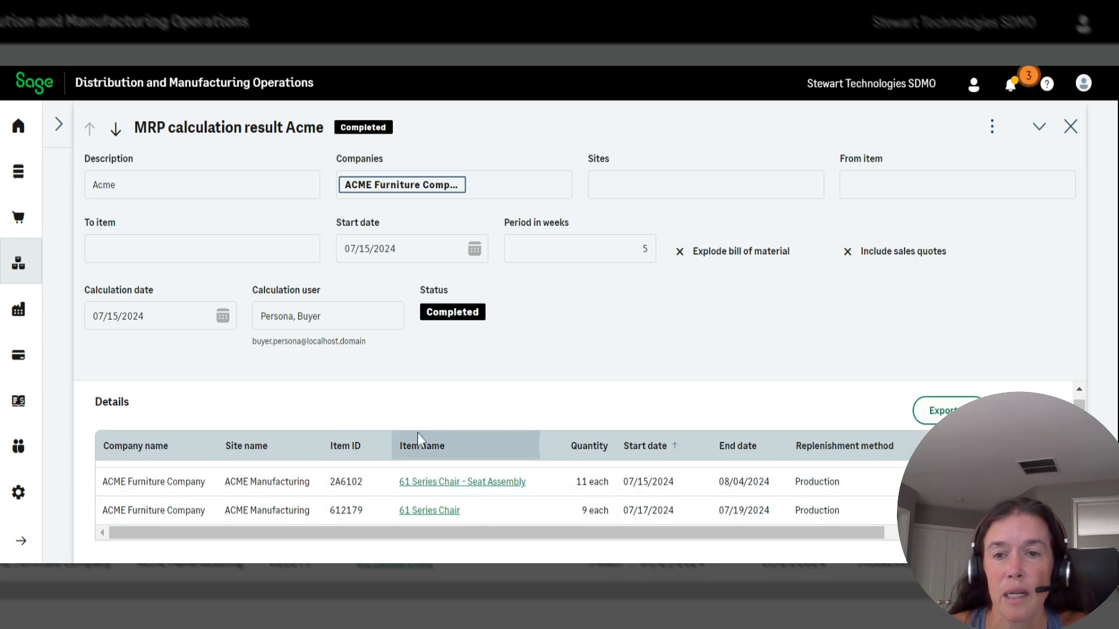
left_click(21, 323)
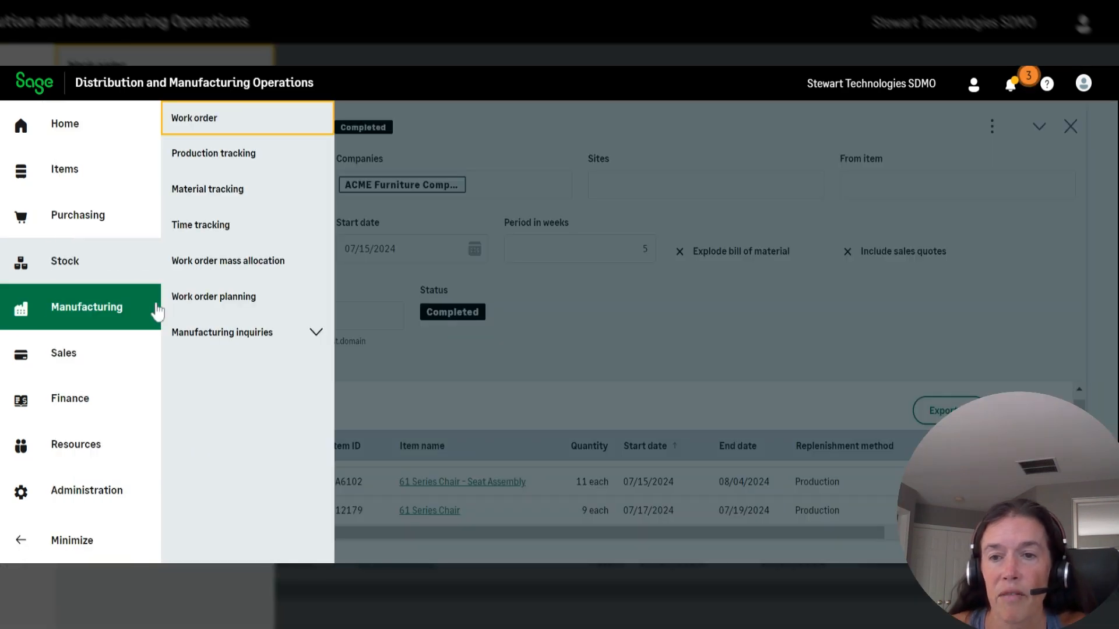
left_click(215, 308)
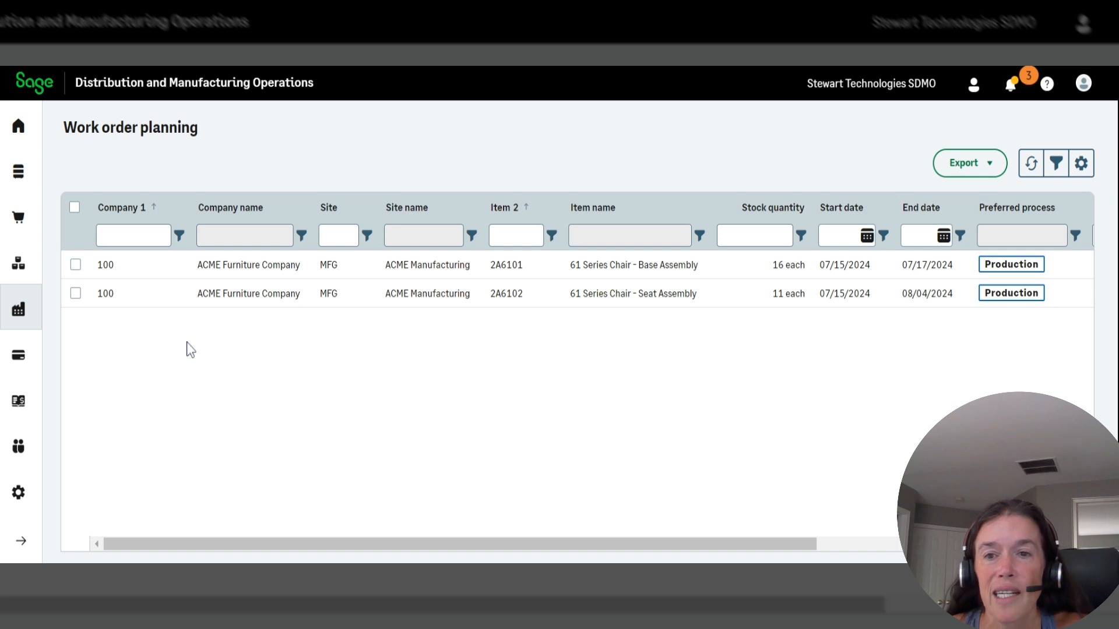
Create work orders for the 61 Series Chair Base Assembly and Seat Assembly suggestions together and refresh the planning list.
left_click(76, 266)
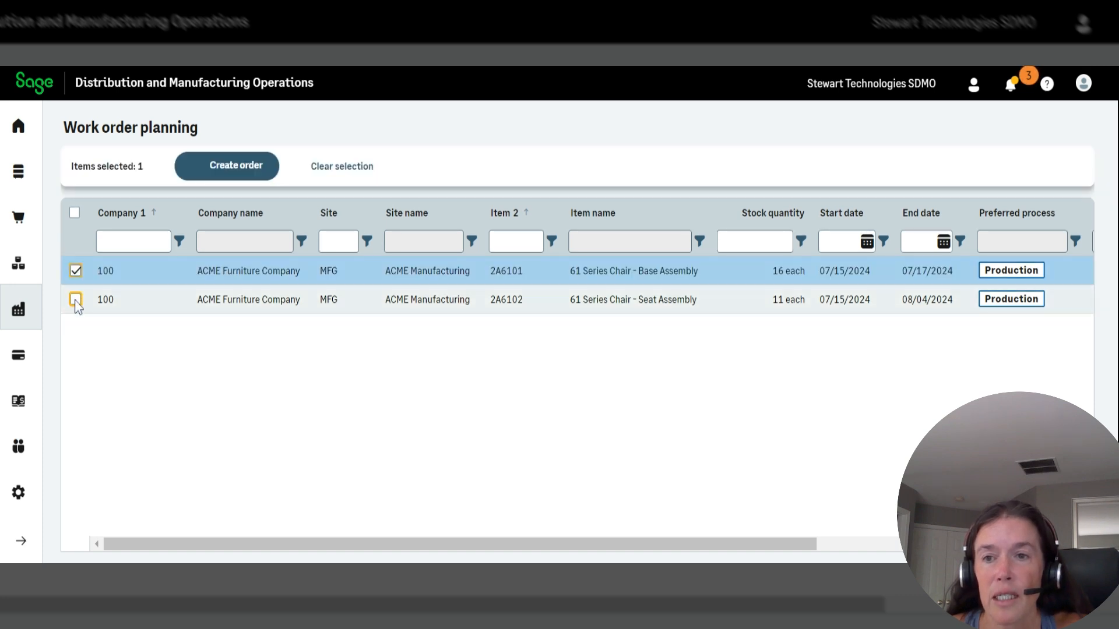
left_click(76, 300)
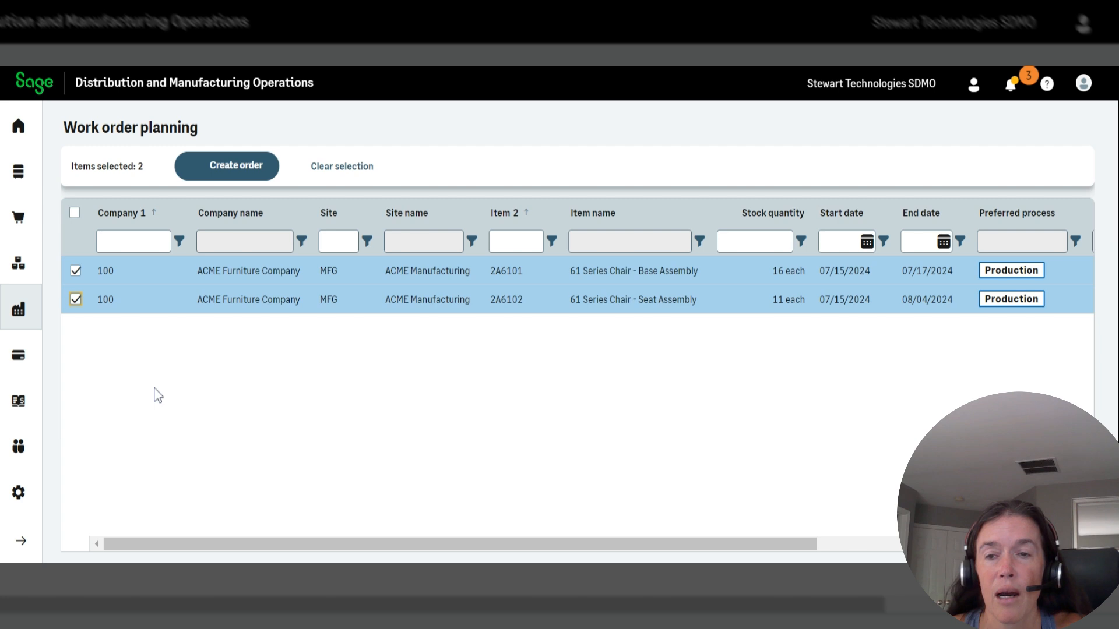
left_click(251, 168)
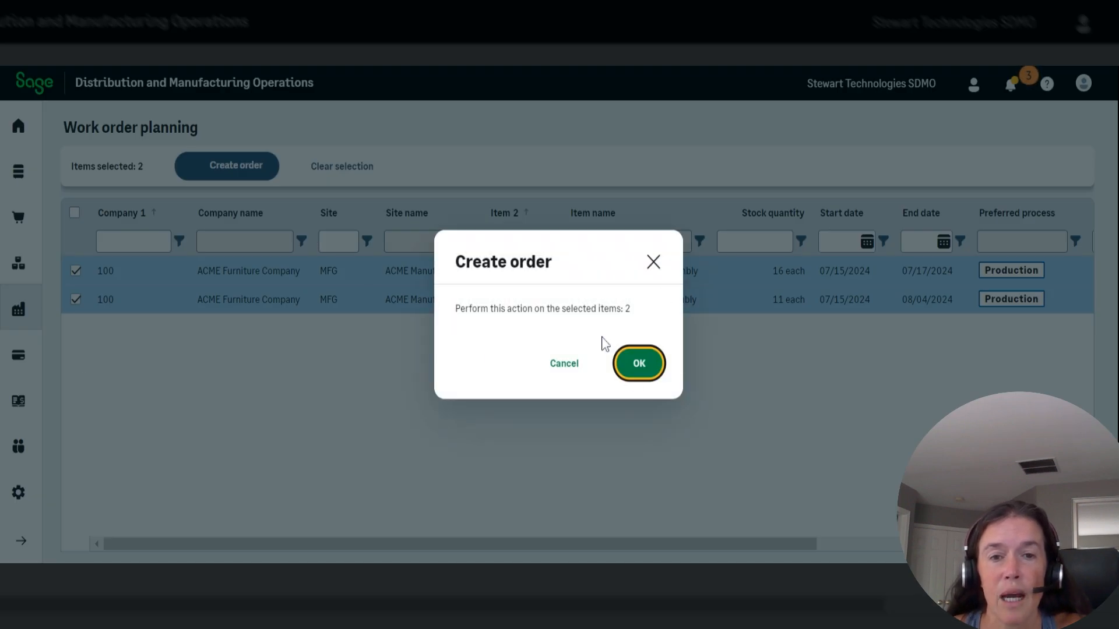
left_click(634, 367)
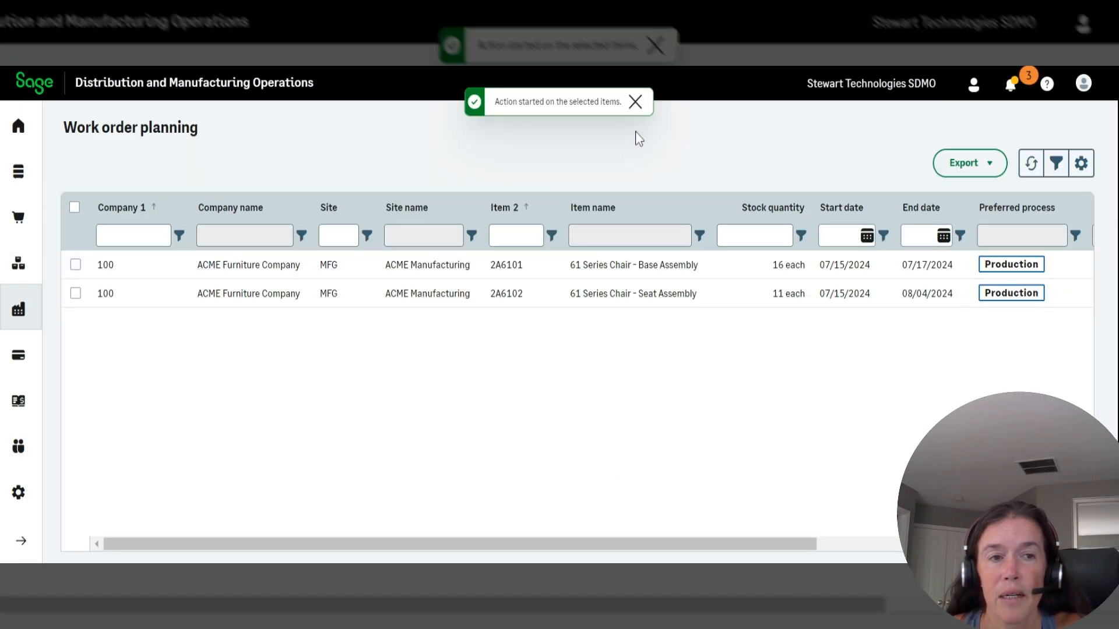
left_click(1032, 166)
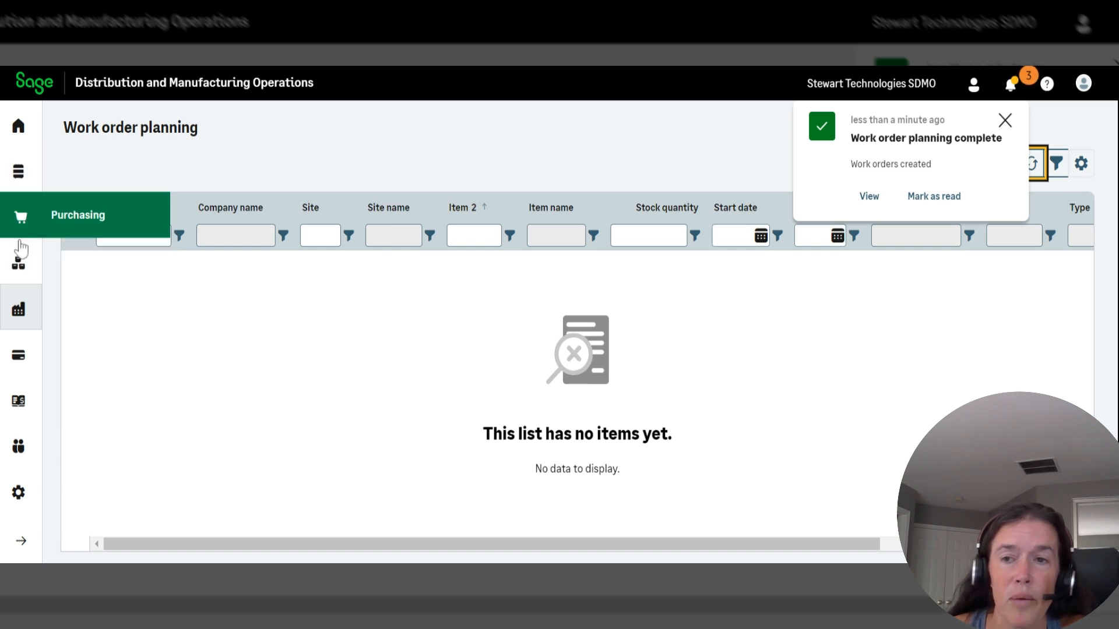
Open the planned 61 Series Chair work order from the Work orders list and examine its released quantity.
left_click(20, 310)
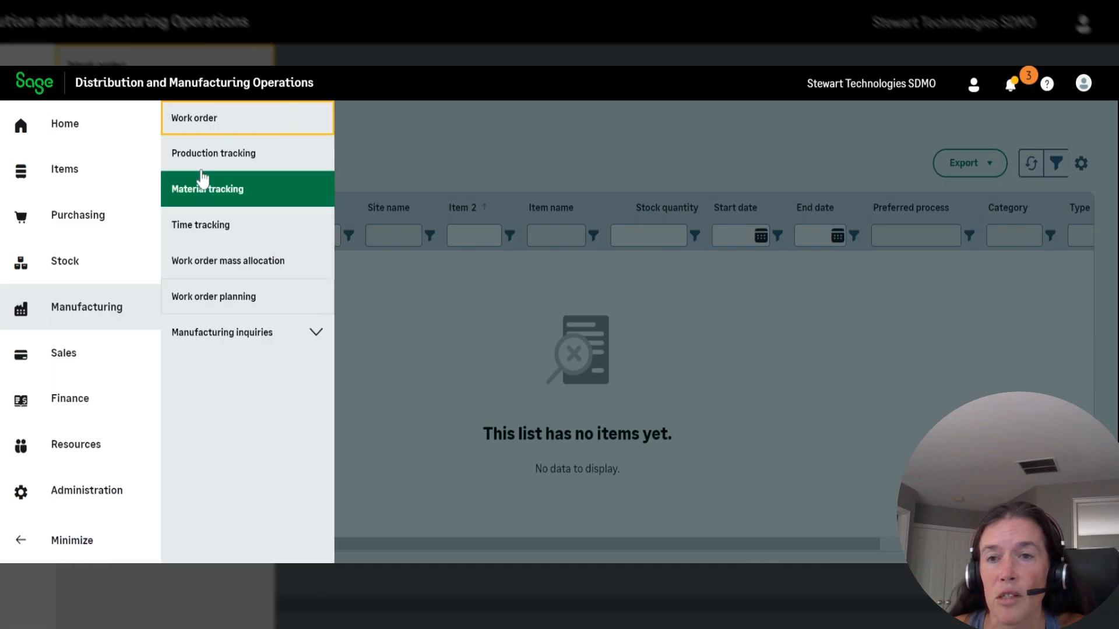
left_click(219, 133)
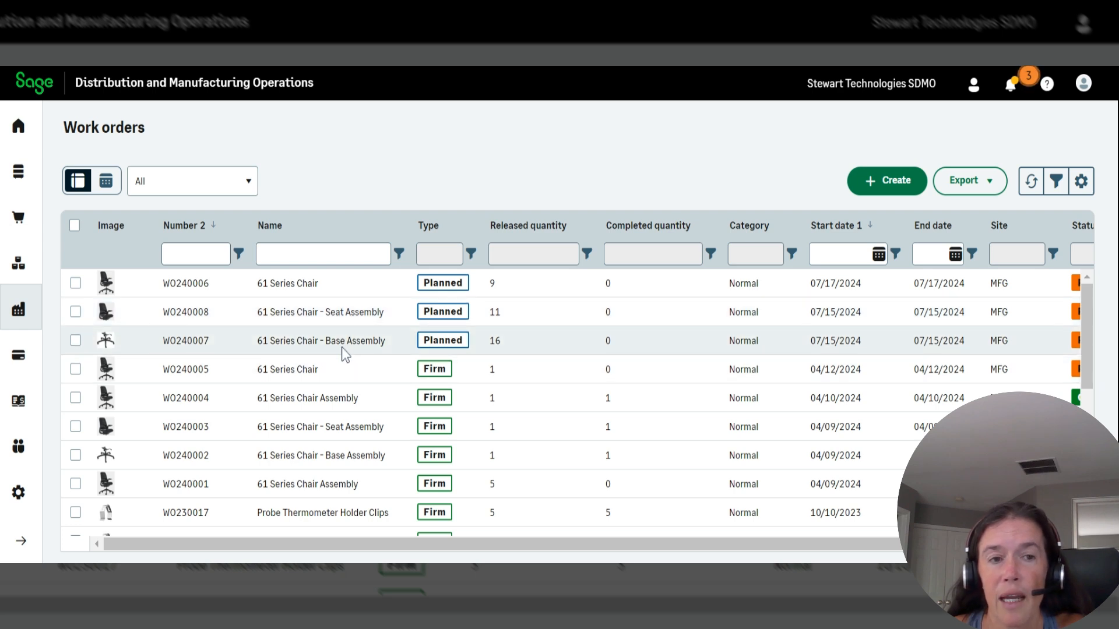
left_click(341, 291)
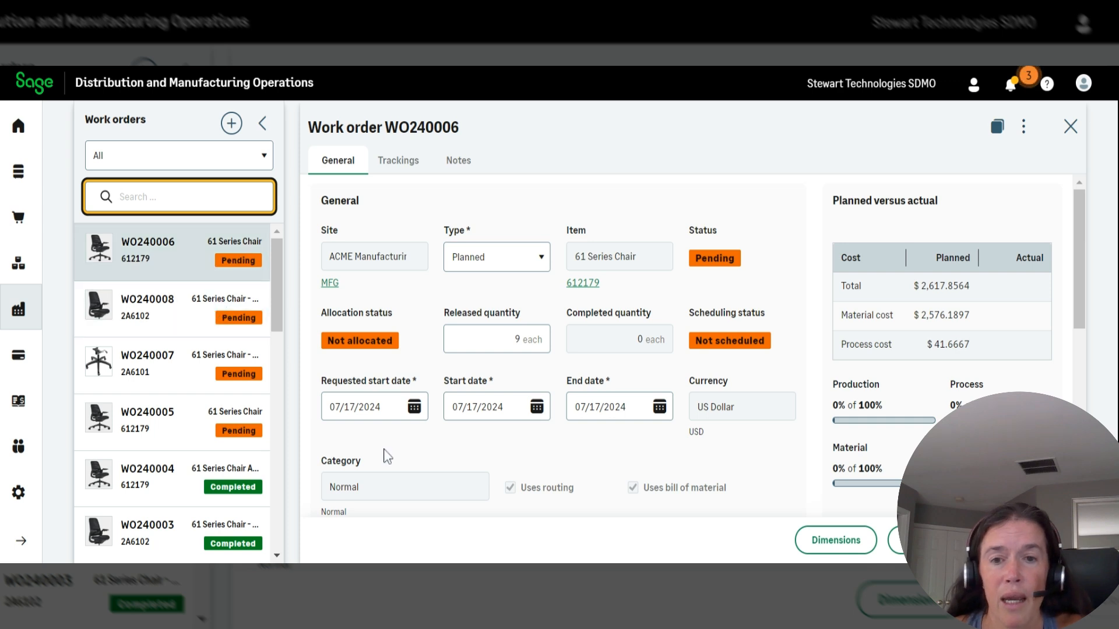
left_click(533, 339)
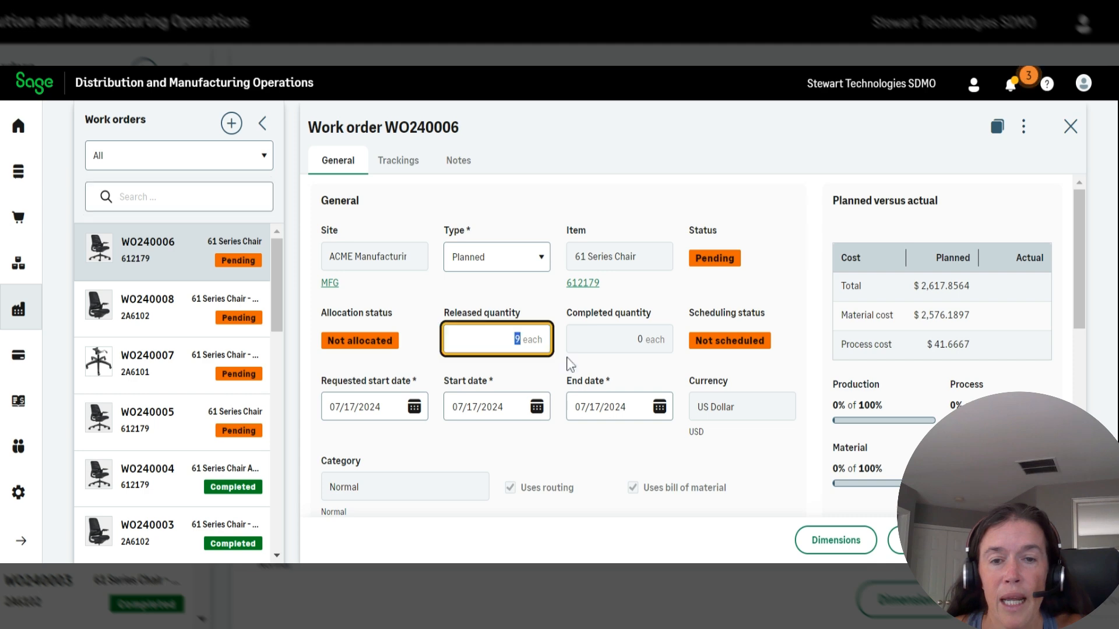
Review the planned Seat Assembly and Base Assembly work orders, and return to the first 61 Series Chair work order in the list.
left_click(174, 301)
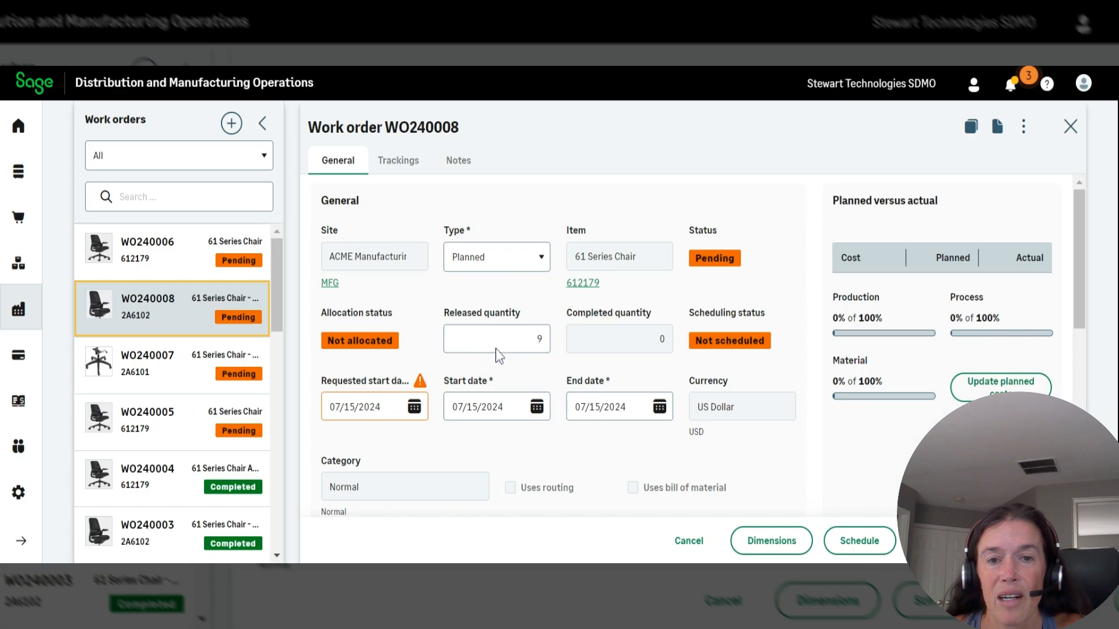
left_click(162, 357)
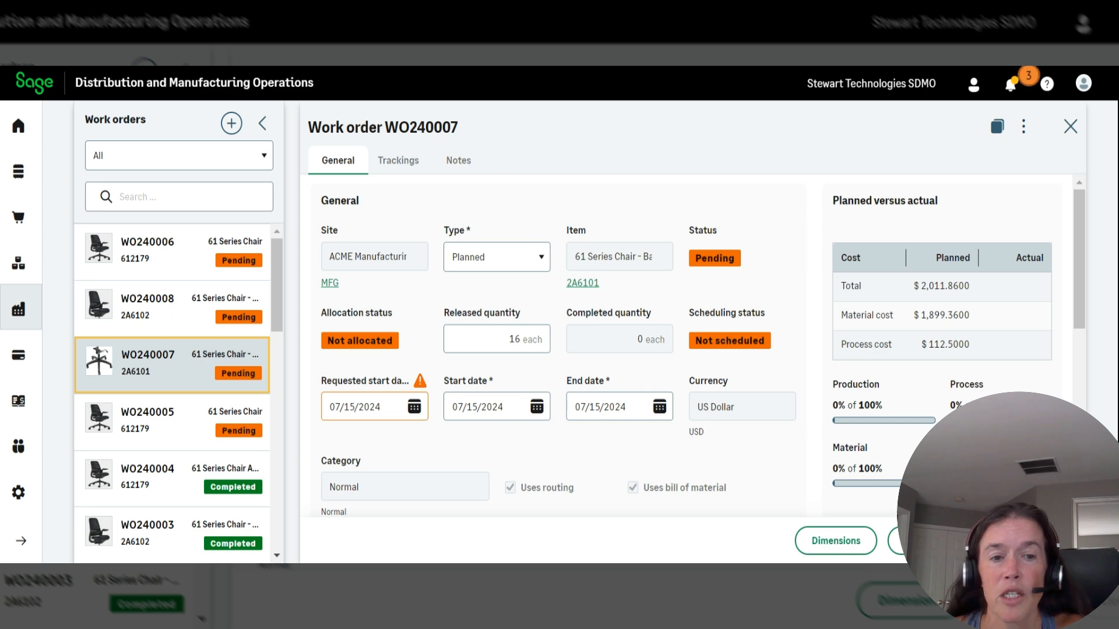
left_click(154, 311)
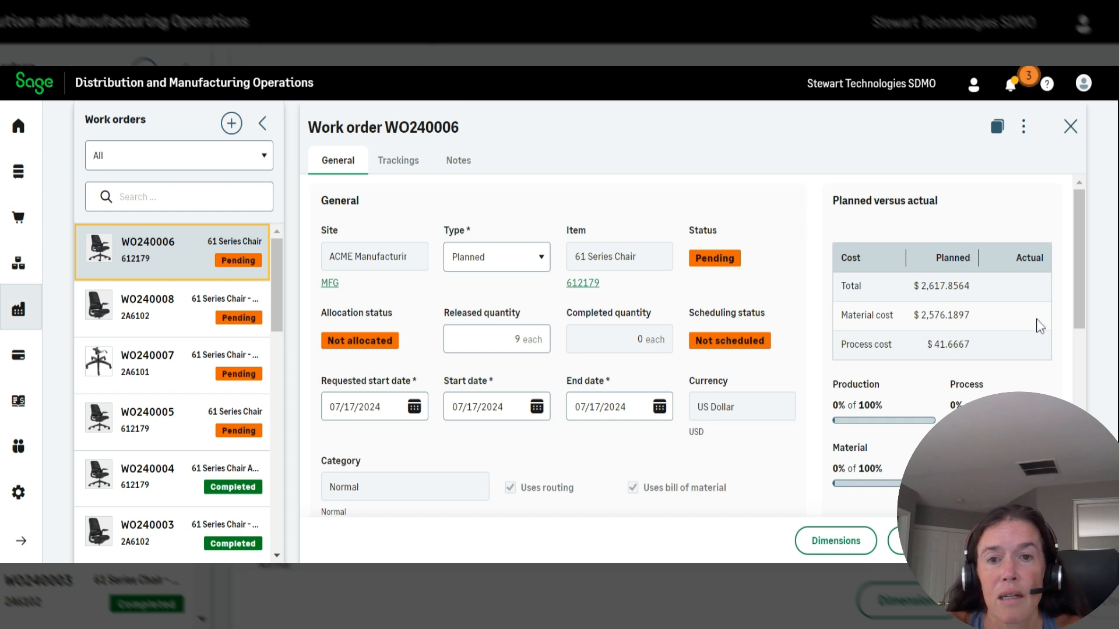
Examine the 61 Series Chair work order's released quantity and type options without changing them, and compare its dates with the Seat Assembly work order.
left_click(1076, 324)
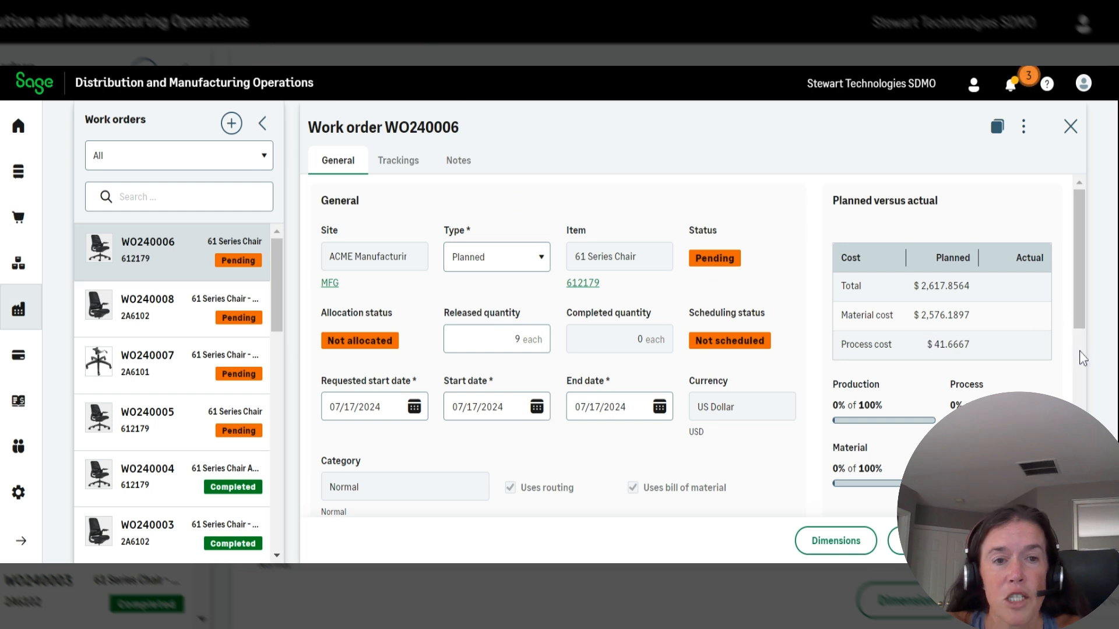
left_click(517, 339)
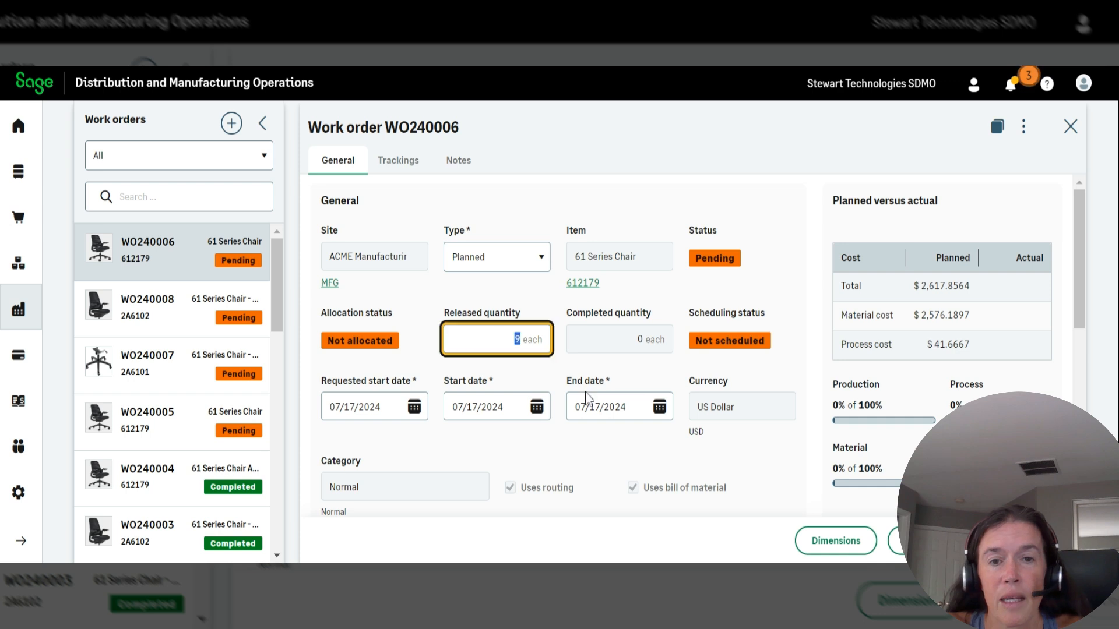
left_click(532, 263)
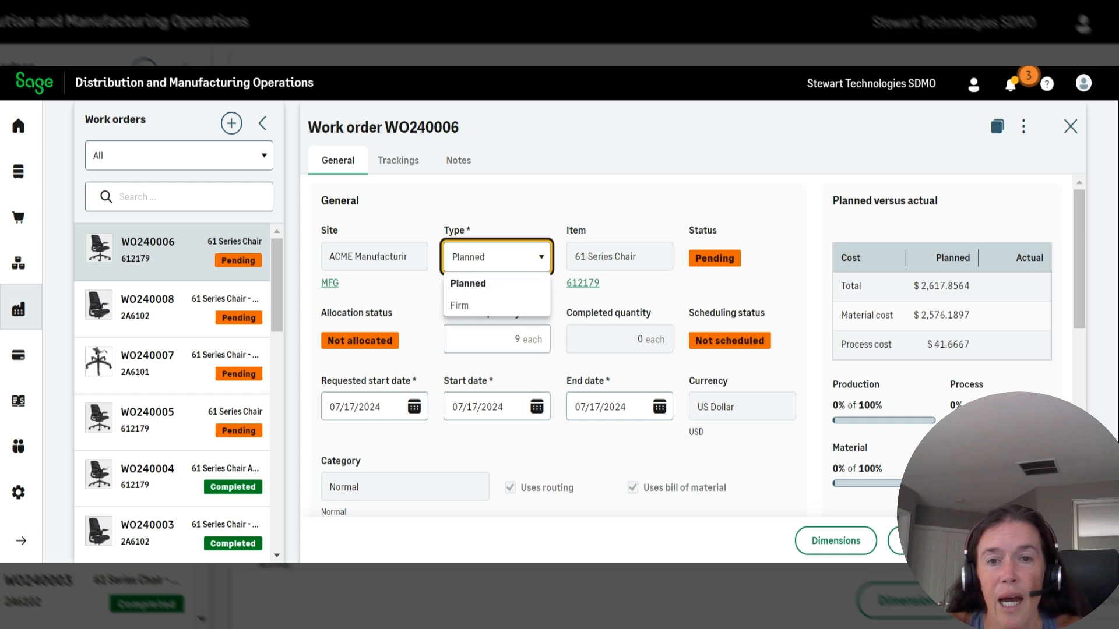
left_click(531, 195)
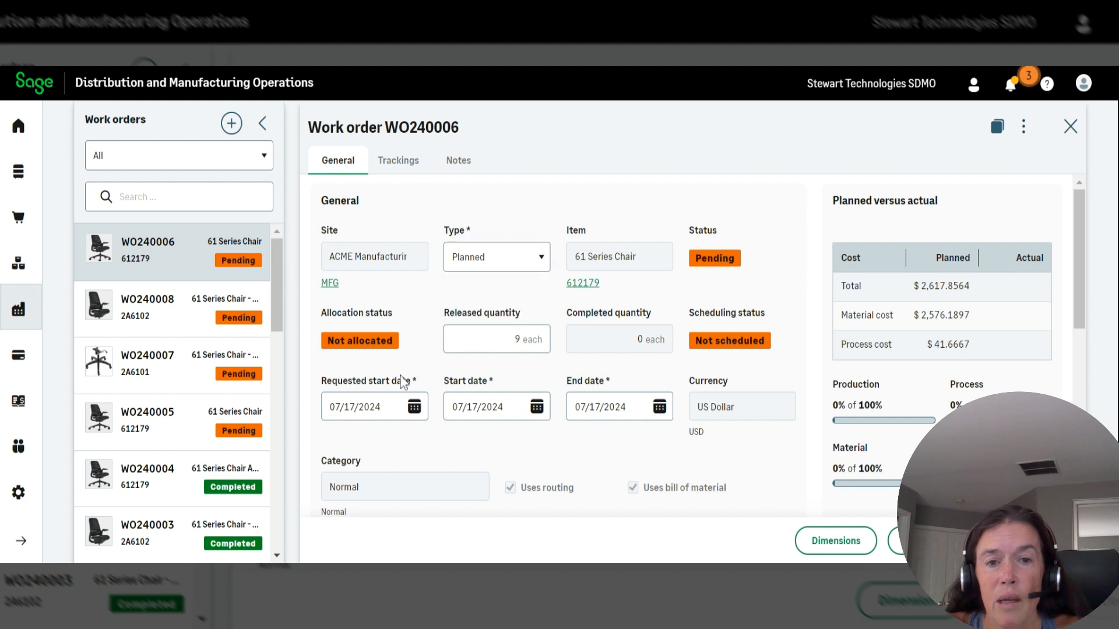
left_click(212, 332)
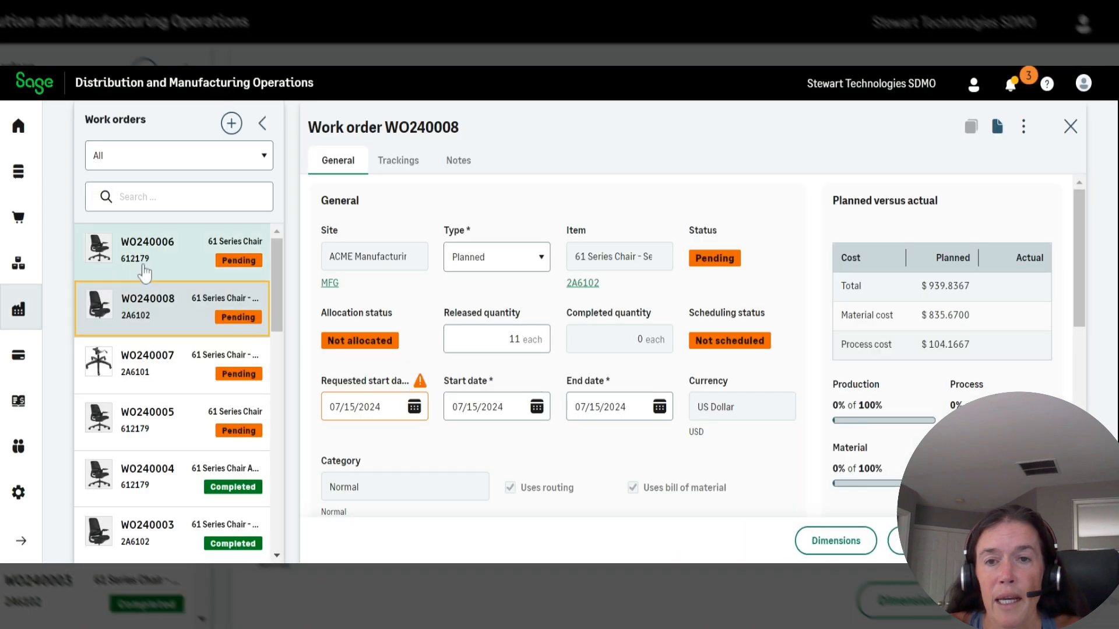
left_click(145, 271)
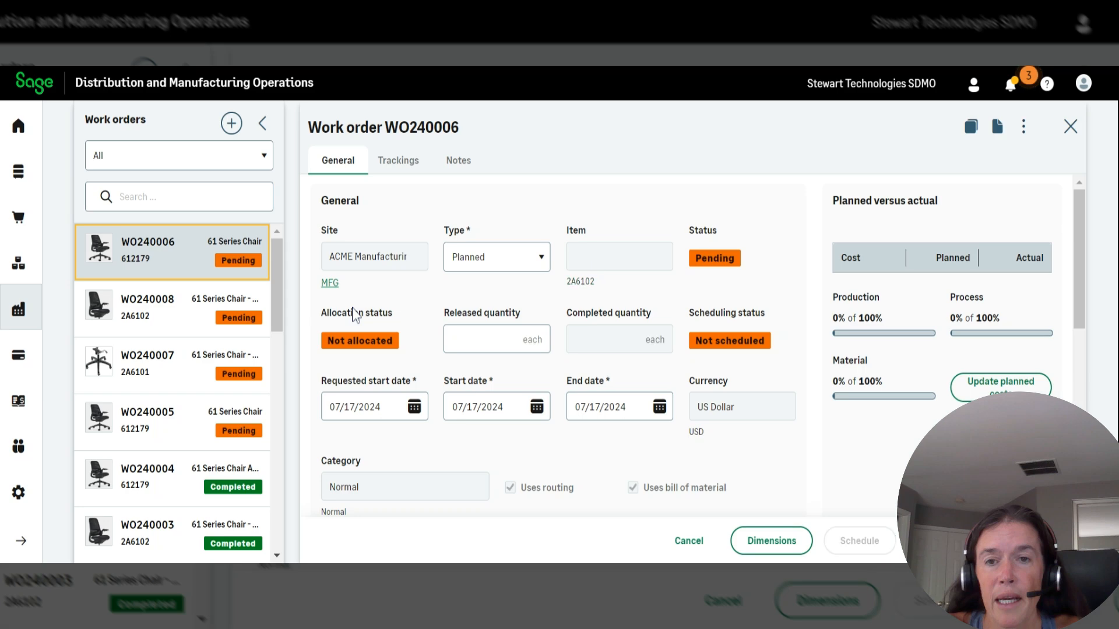